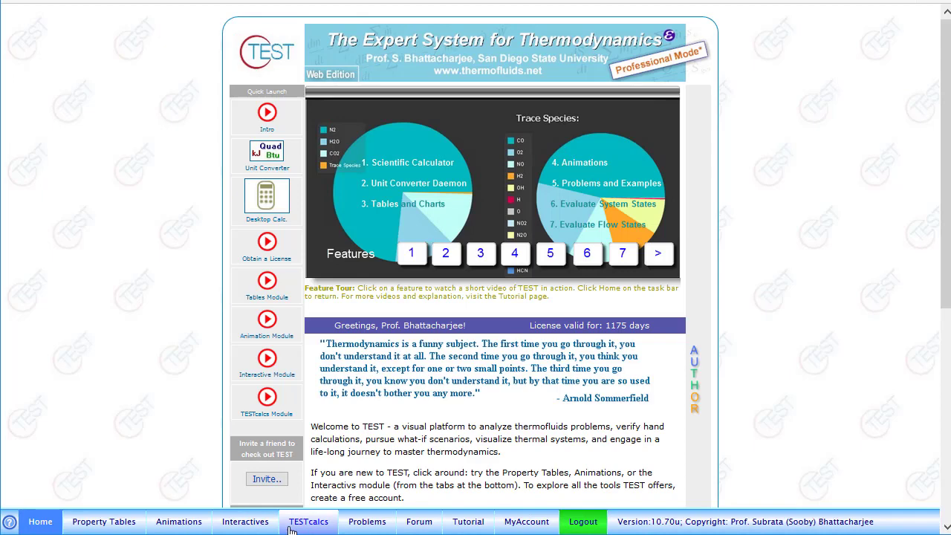
Go through the TESTcalcs map to Flow States and open the Phase-Change (PC) model page
click(290, 528)
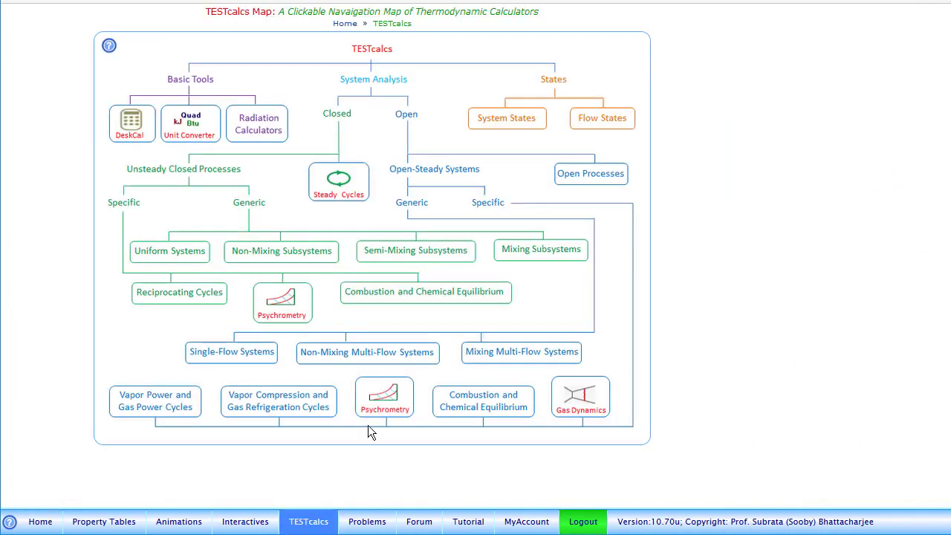
click(598, 134)
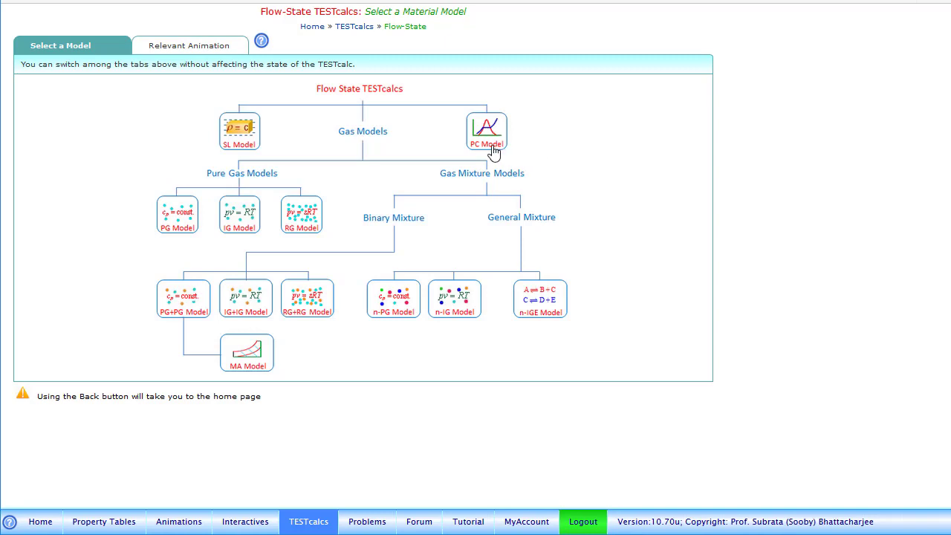
click(493, 149)
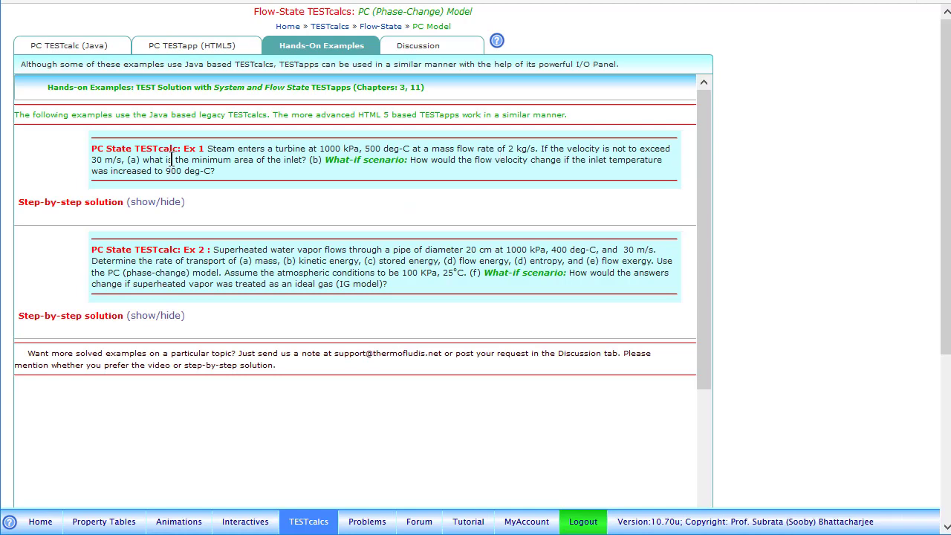
Launch the HTML5 PC app and enter H2O State-1 inputs: 1000 kPa, 500 °C, 2 kg/s
click(153, 53)
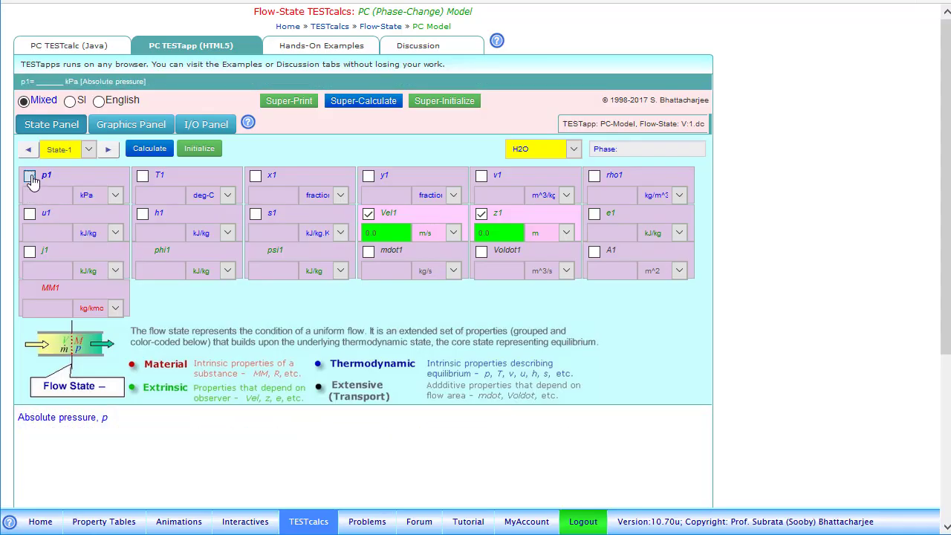
click(29, 177)
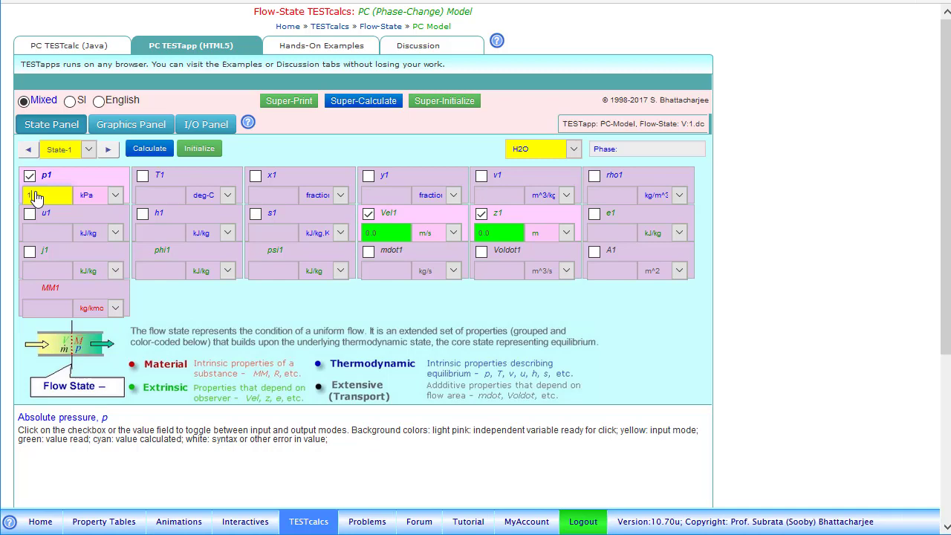
click(36, 197)
text(1000)
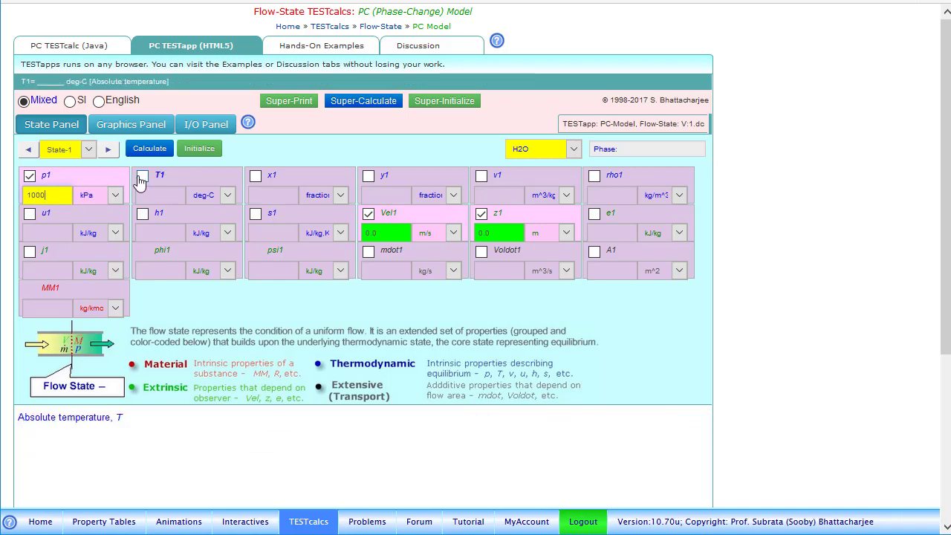
click(143, 176)
text(500)
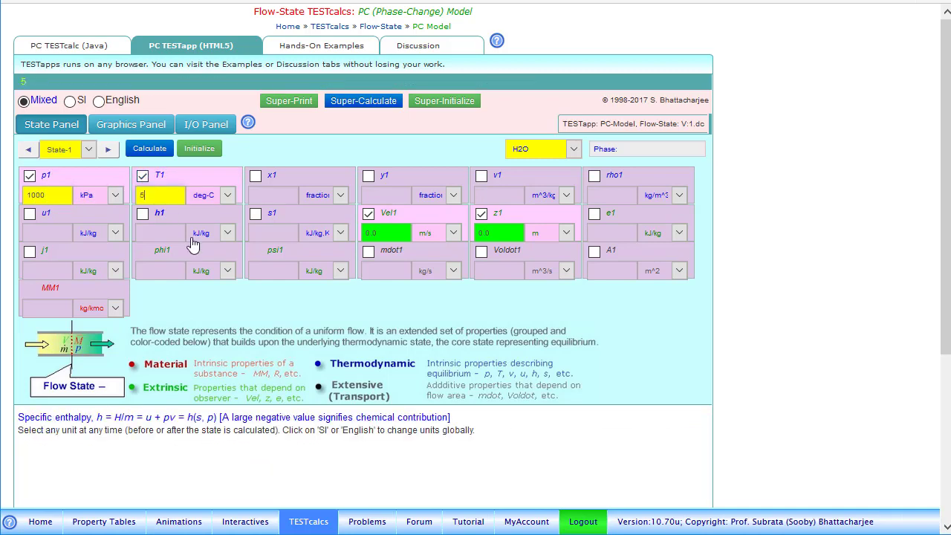
click(369, 252)
text(2)
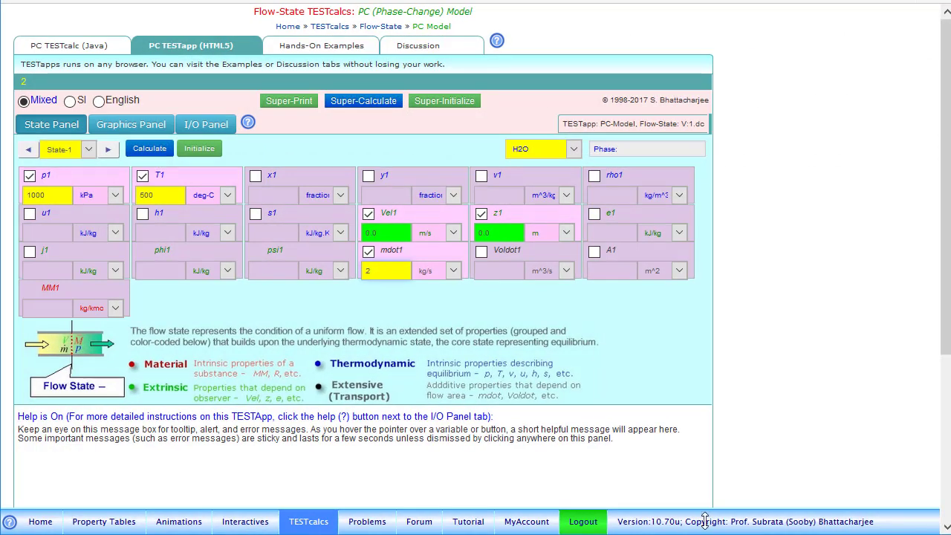
Calculate State-1 at 30 m/s and display the inlet area in cm² (236.07)
click(369, 217)
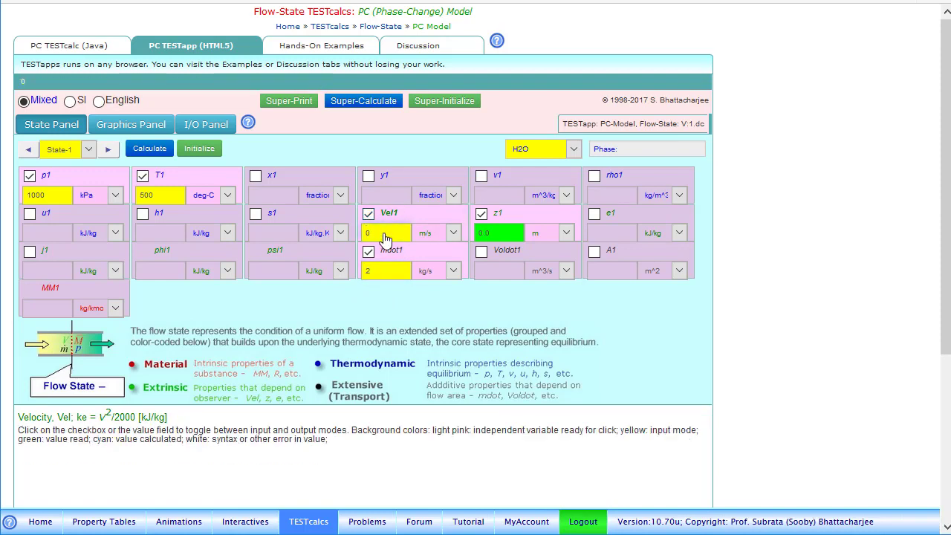
key(BackSpace)
text(30)
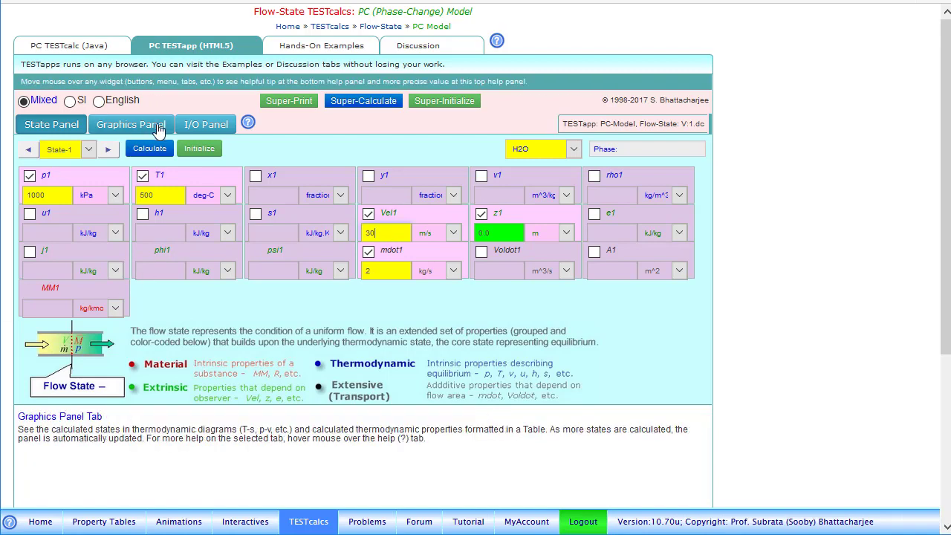
click(146, 158)
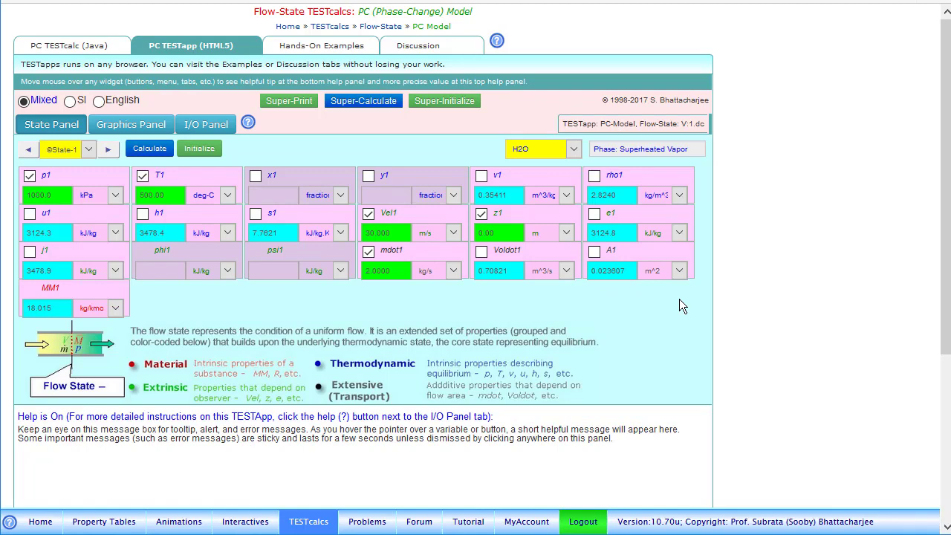
click(678, 272)
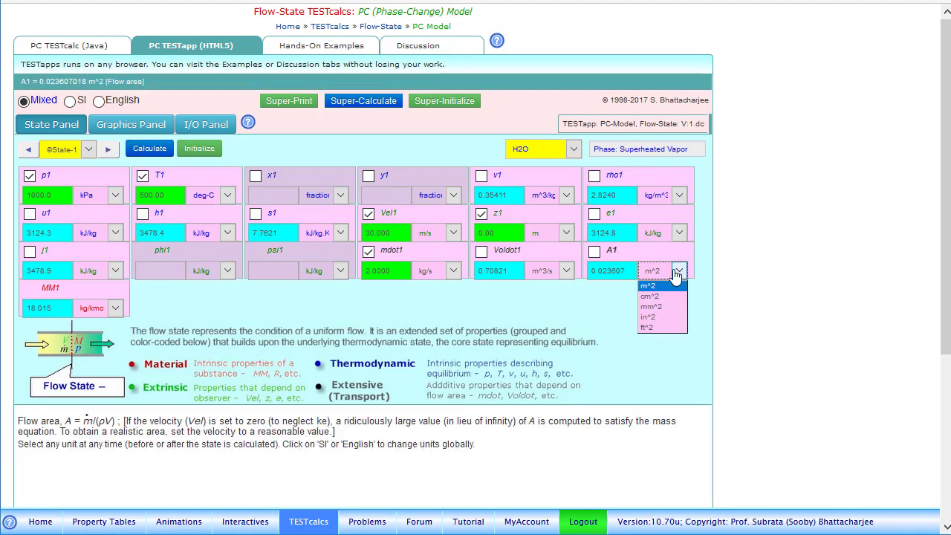
click(658, 296)
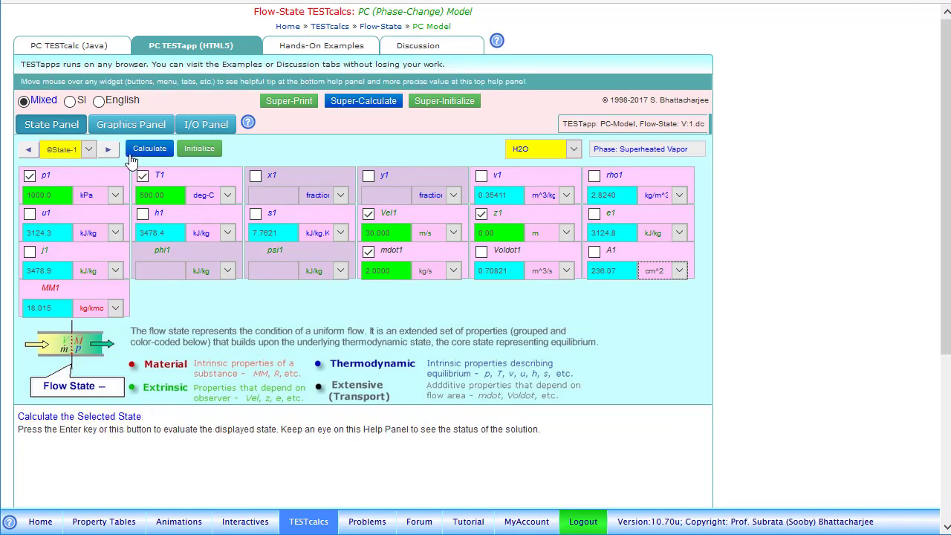
Give State-2 pressure =p1, temperature 900 °C and mass flow rate =mdot1
click(108, 148)
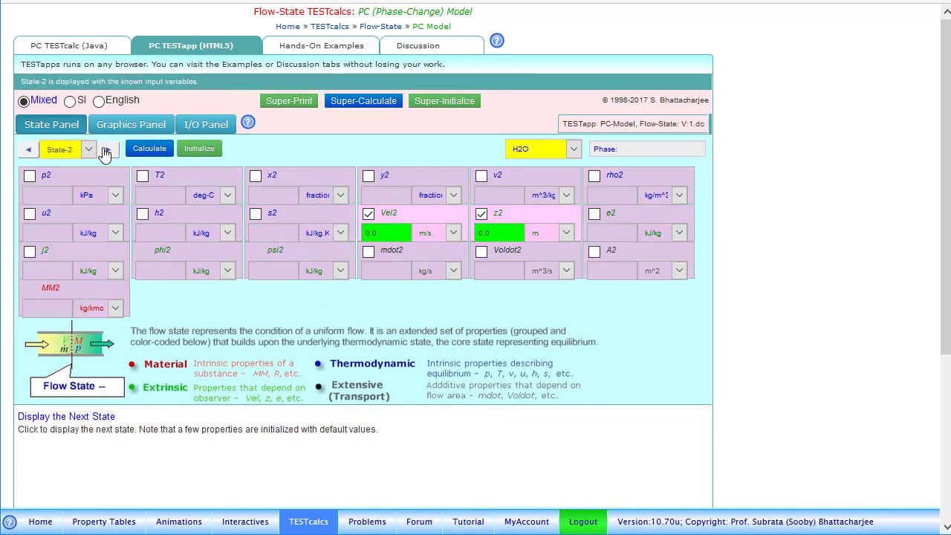
click(32, 177)
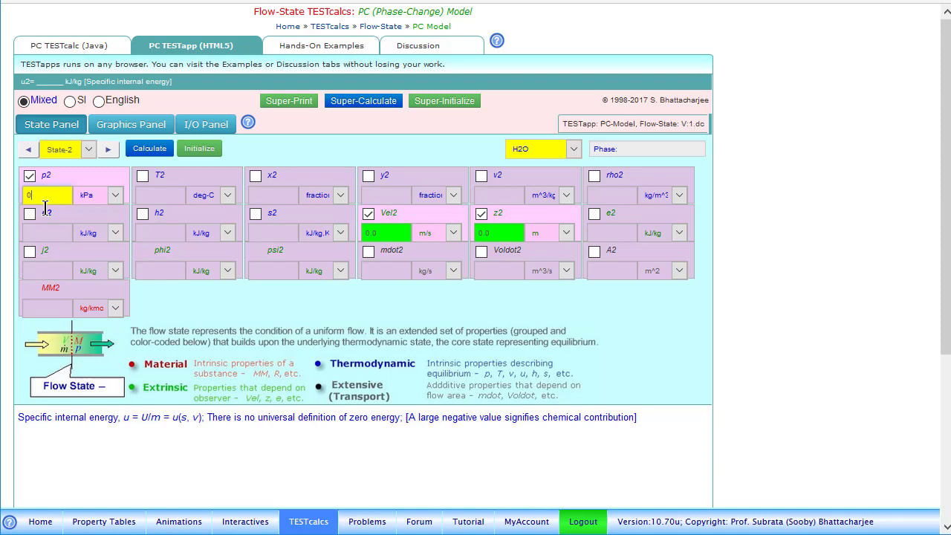
key(BackSpace)
text(=)
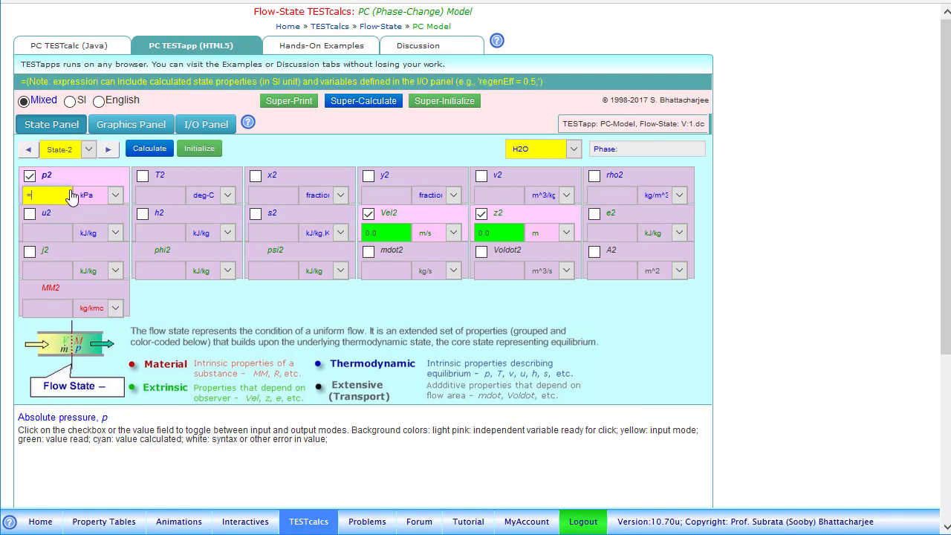
text(p1)
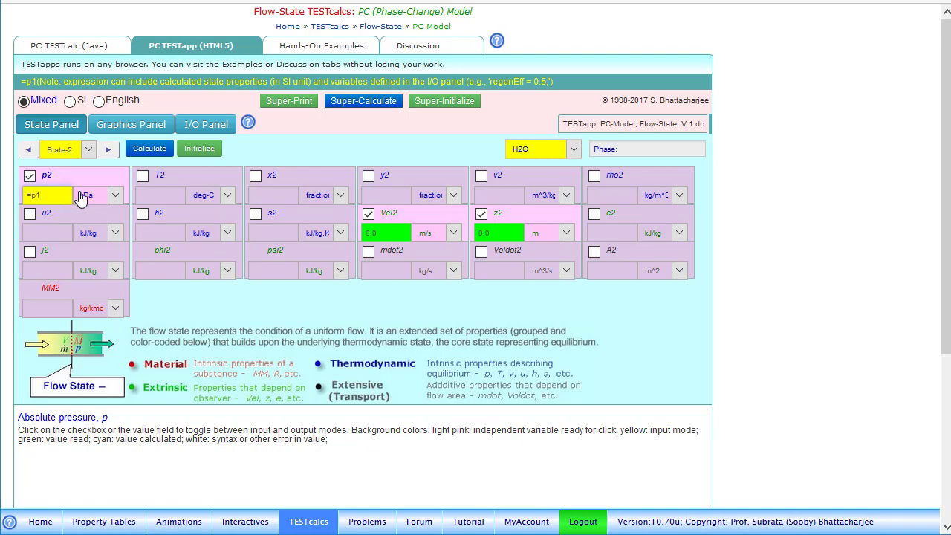
click(142, 177)
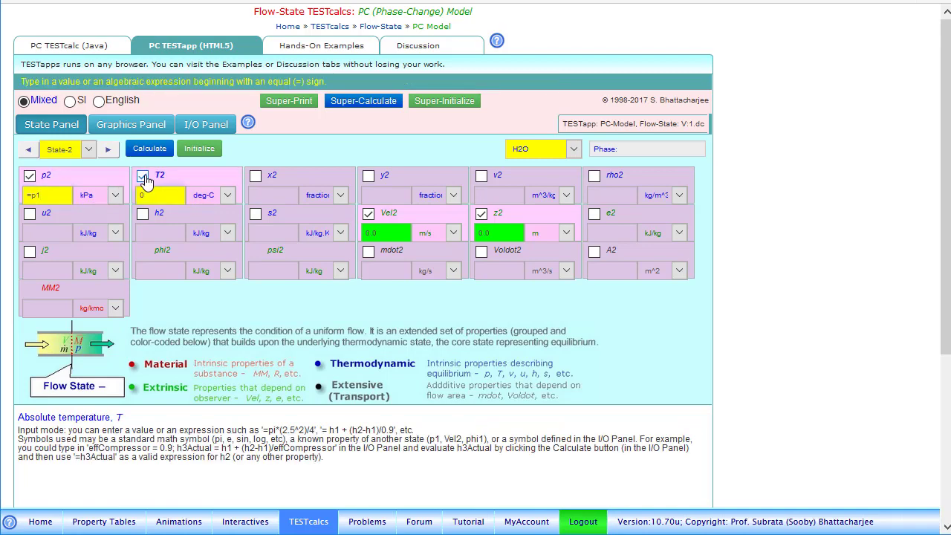
text(900)
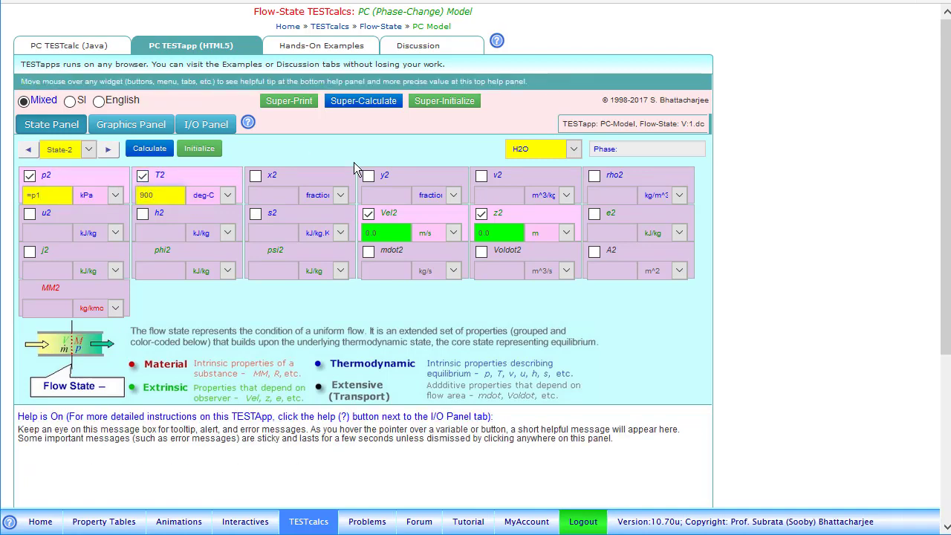
click(368, 253)
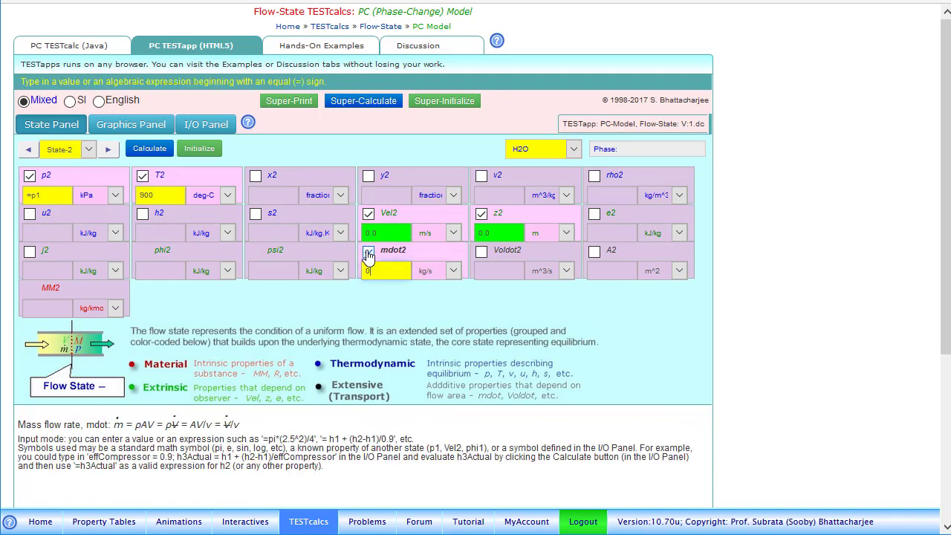
key(BackSpace)
text(=)
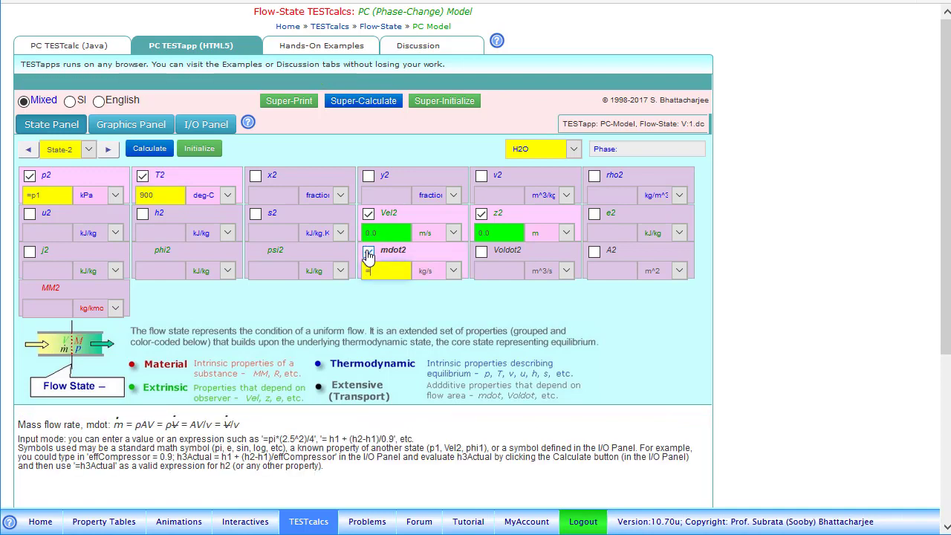
text(mdot)
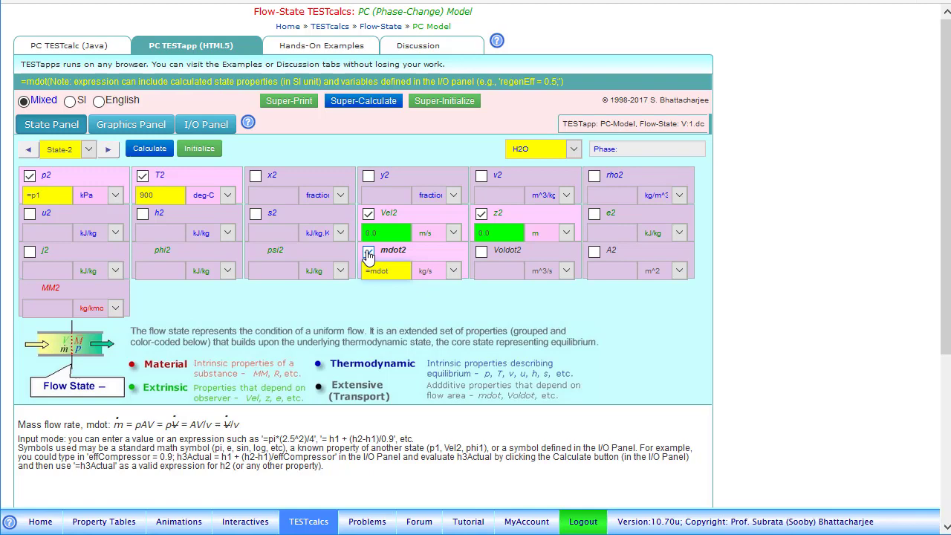
text(1)
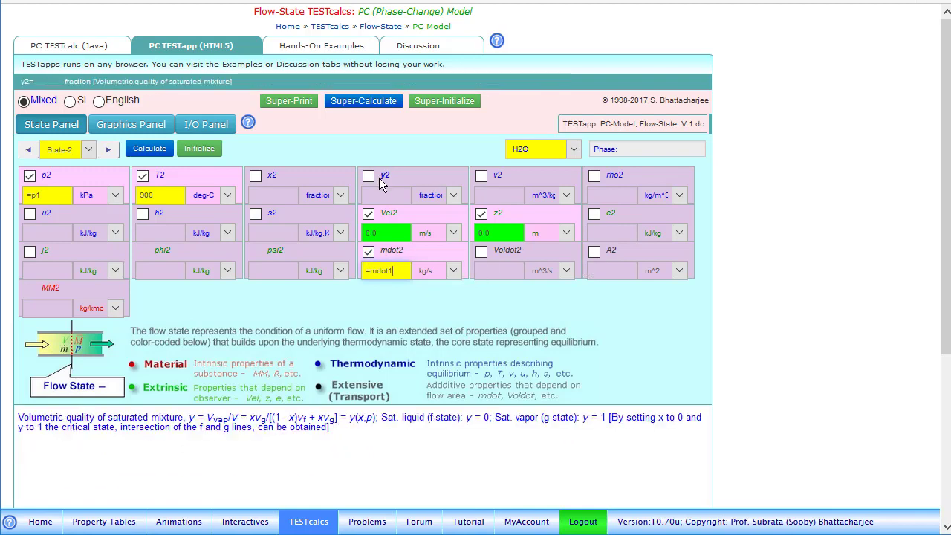
click(595, 252)
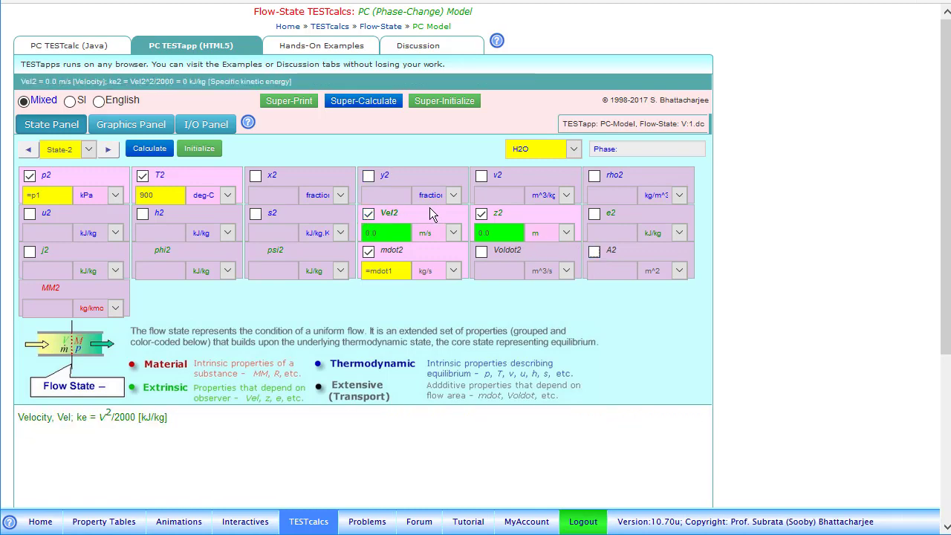
Leave State-2 velocity unknown, link its area to =A1, and calculate (45.812 m/s)
click(369, 214)
click(368, 214)
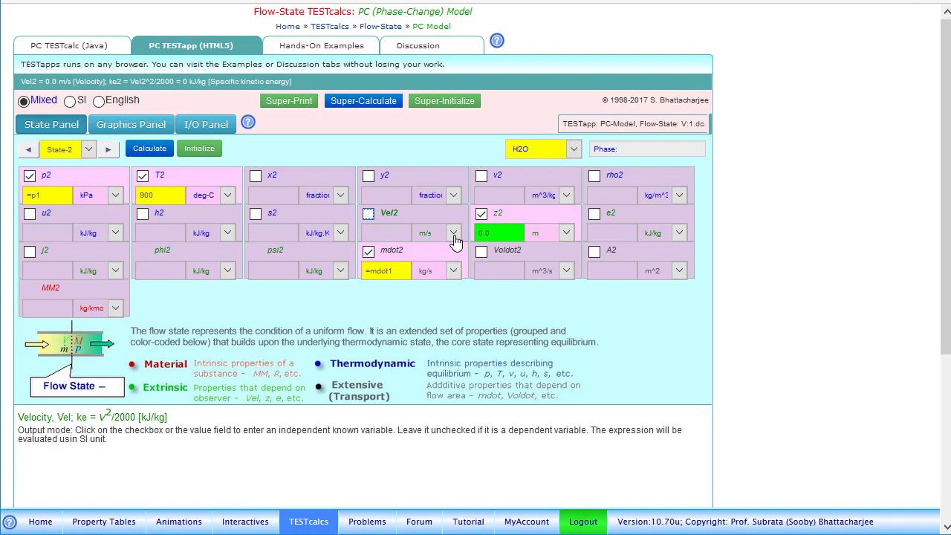
click(595, 251)
key(BackSpace)
text(=A)
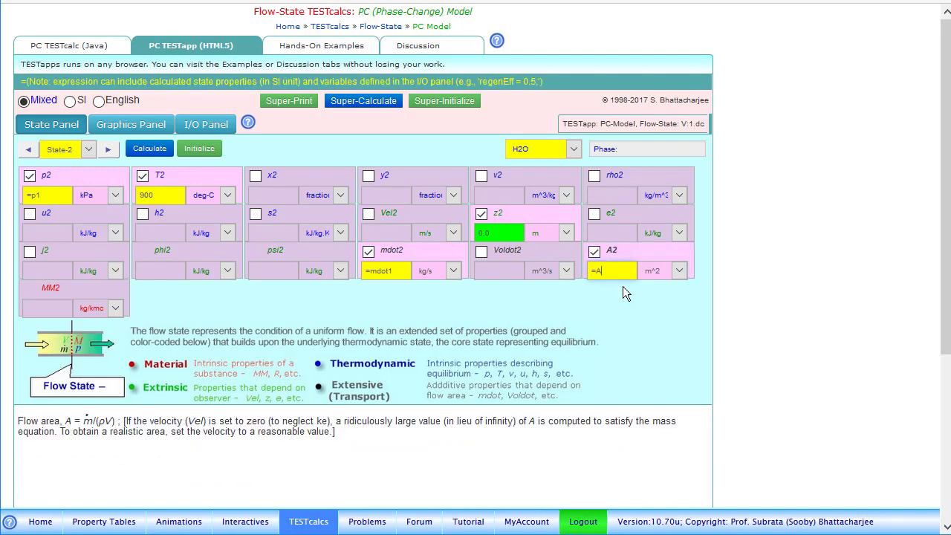
text(1)
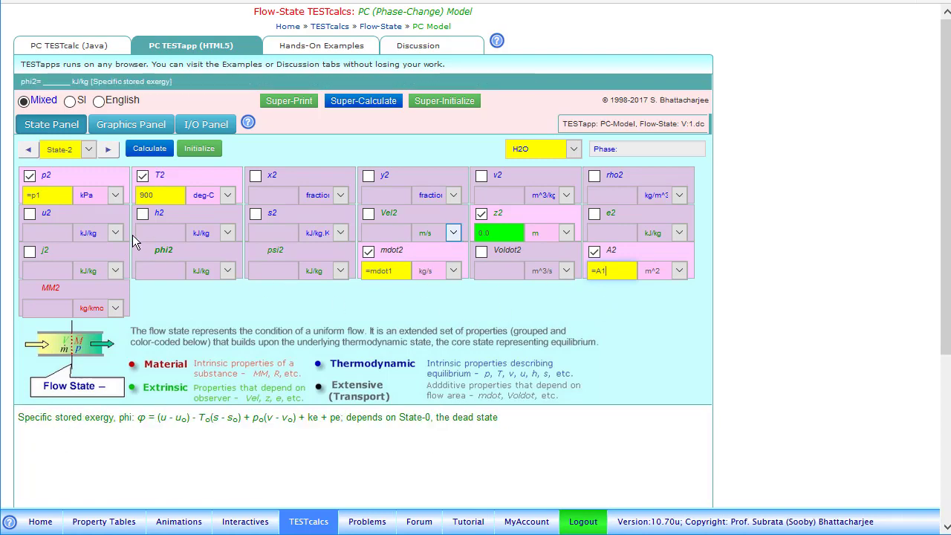
click(154, 150)
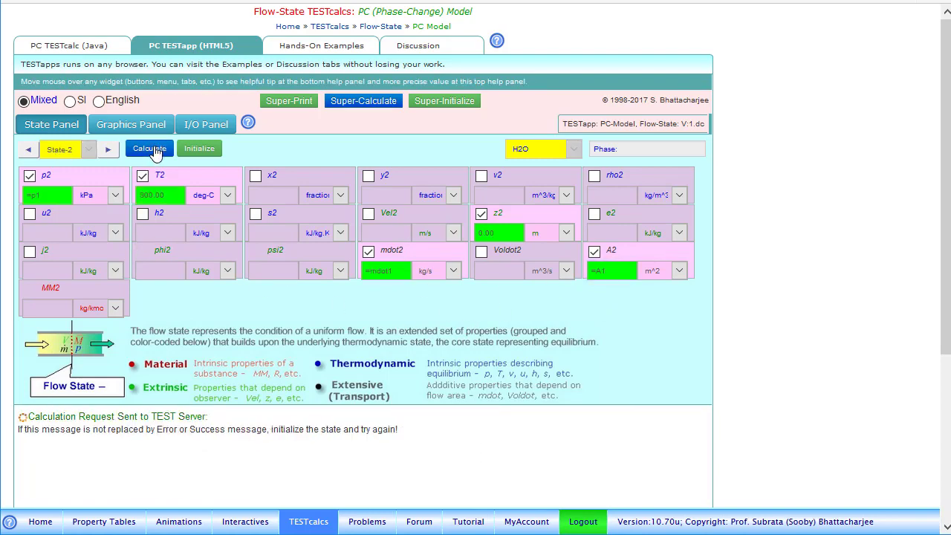